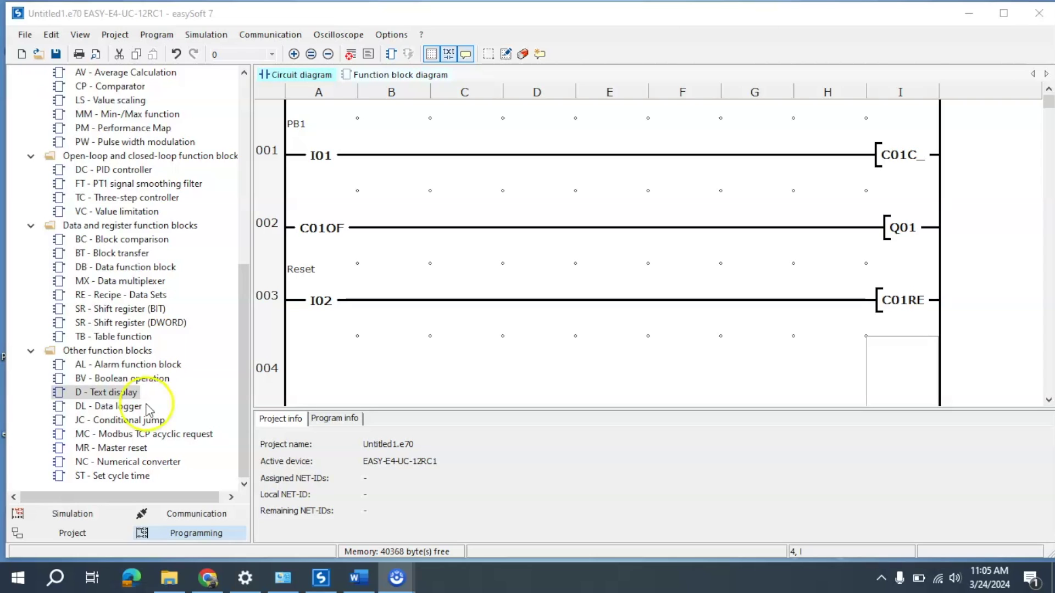
Step: Review the counting input, C01OF contact and reset input on rungs 001–003
click(775, 167)
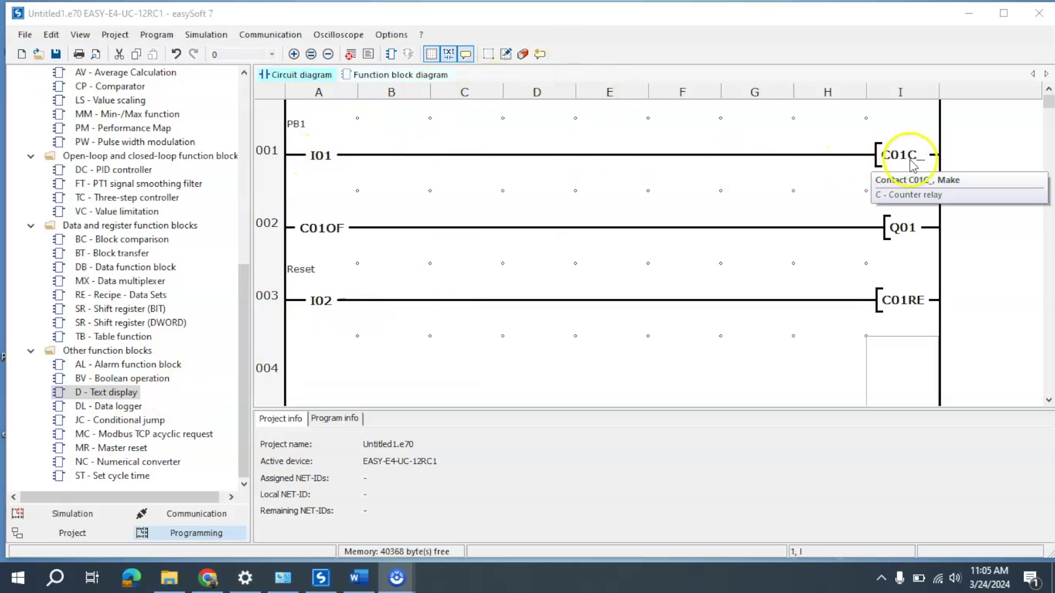
click(393, 309)
click(324, 209)
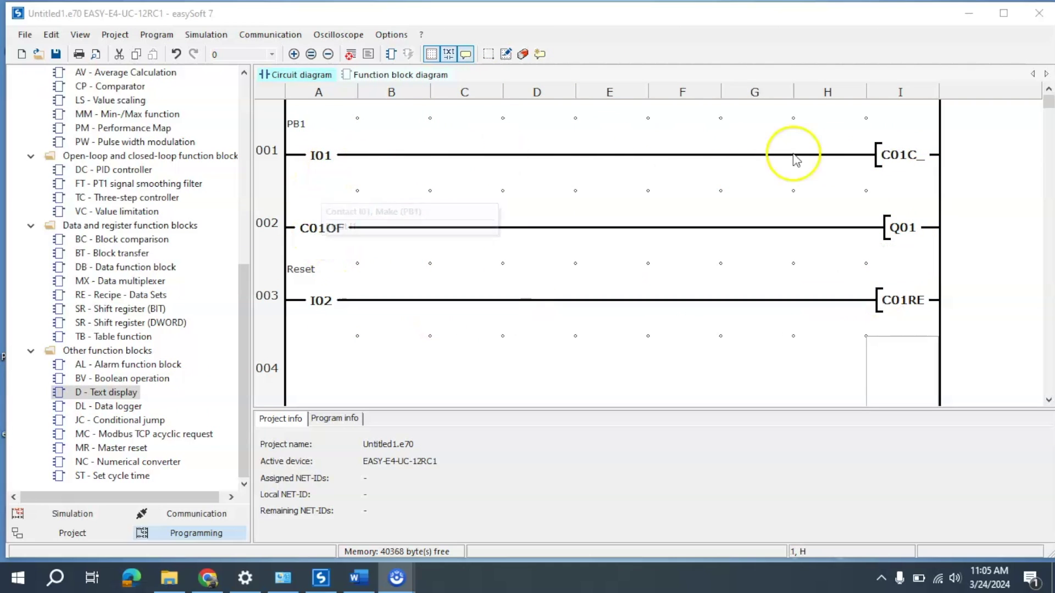
click(719, 291)
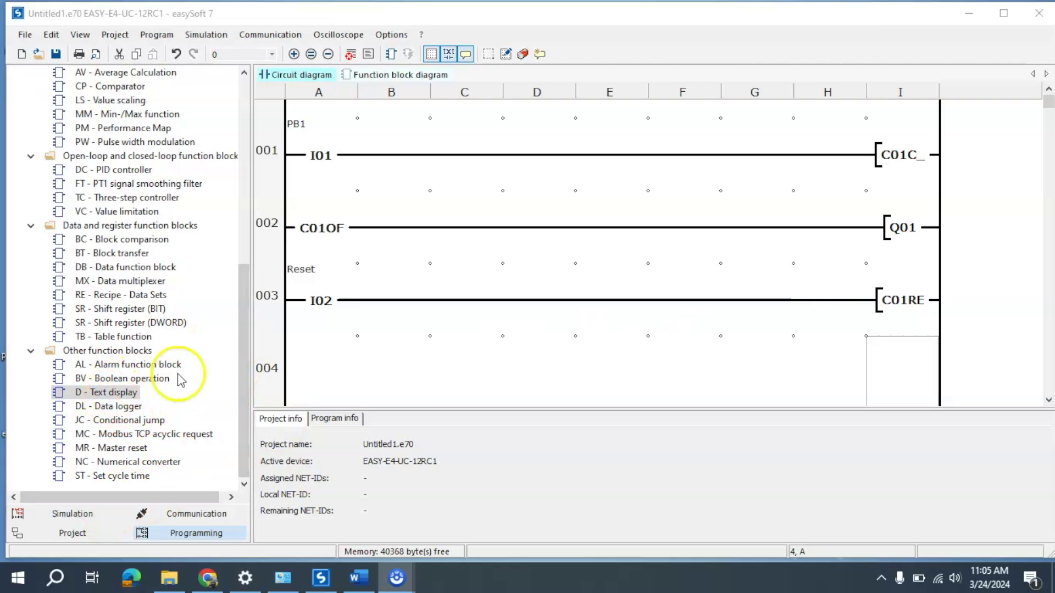
mouse_move(245, 354)
mouse_down()
mouse_move(256, 188)
mouse_move(236, 104)
mouse_up()
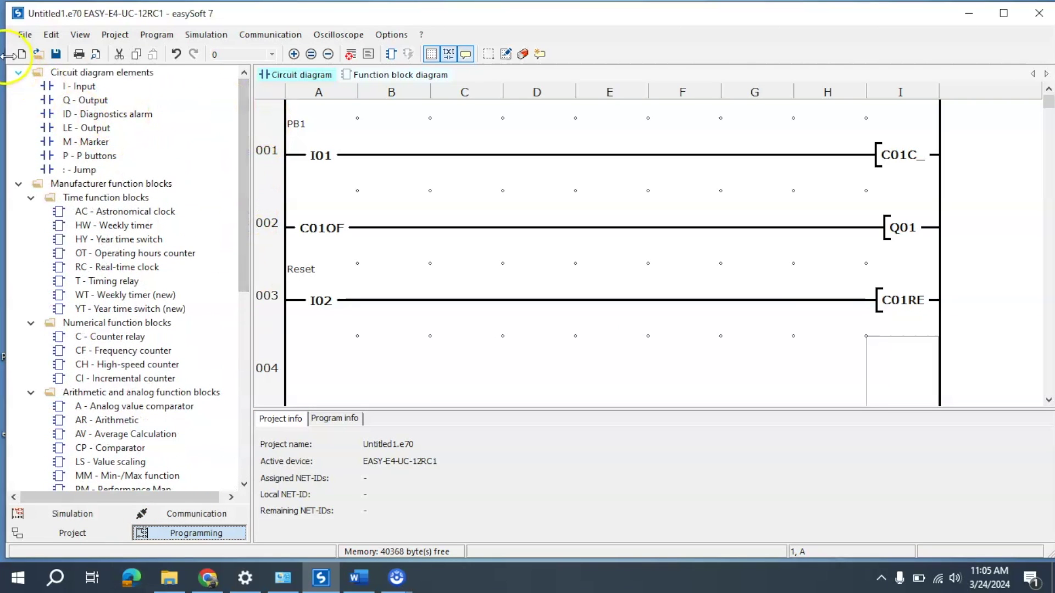
Step: Browse the circuit diagram and manufacturer function block groups to find the Text display block
click(18, 73)
click(15, 72)
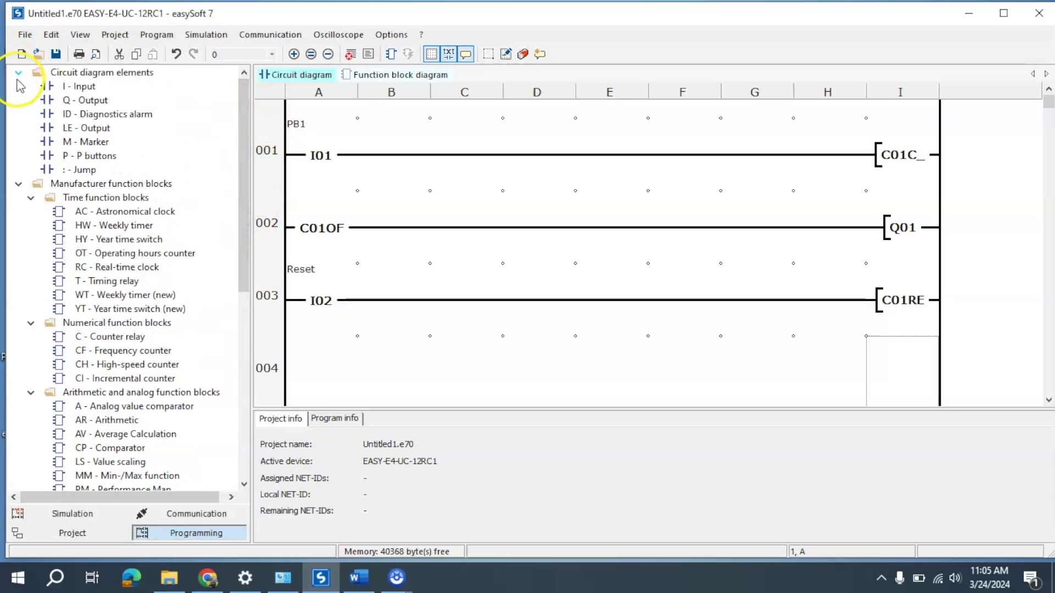
click(18, 73)
click(18, 88)
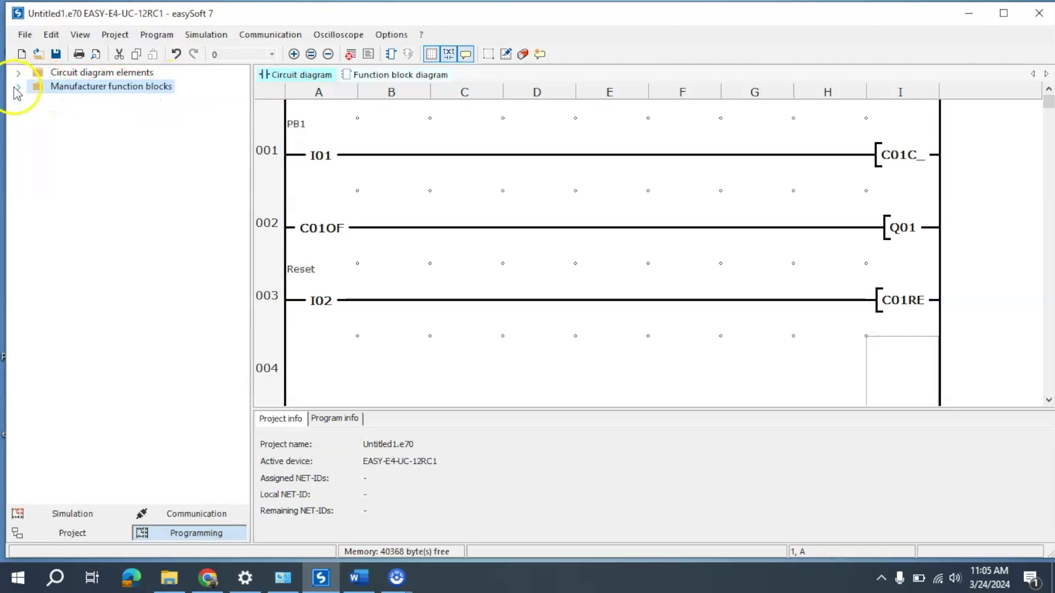
click(17, 87)
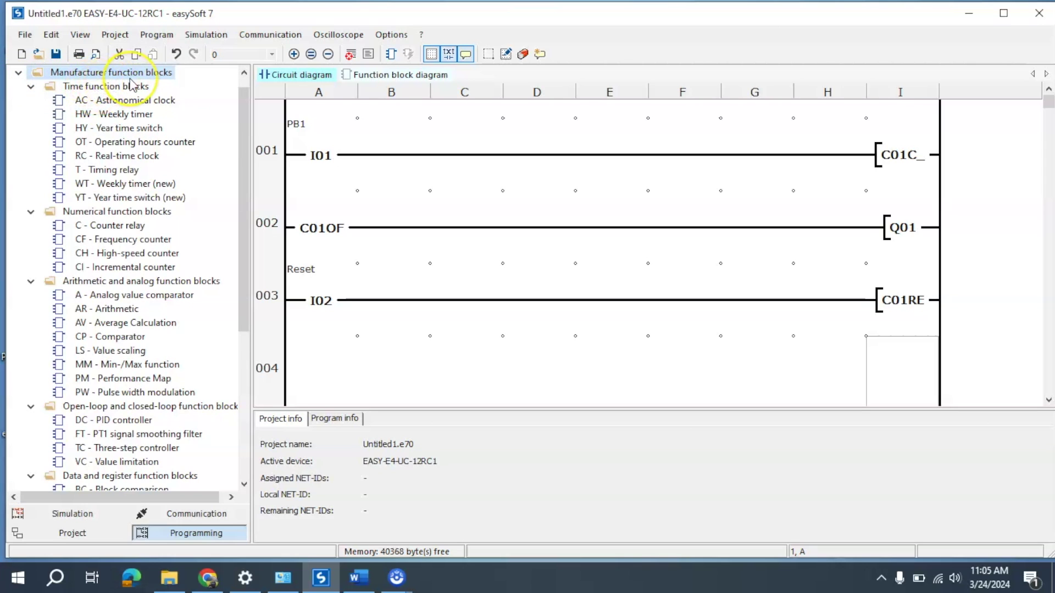
scroll(143, 264, down, 1)
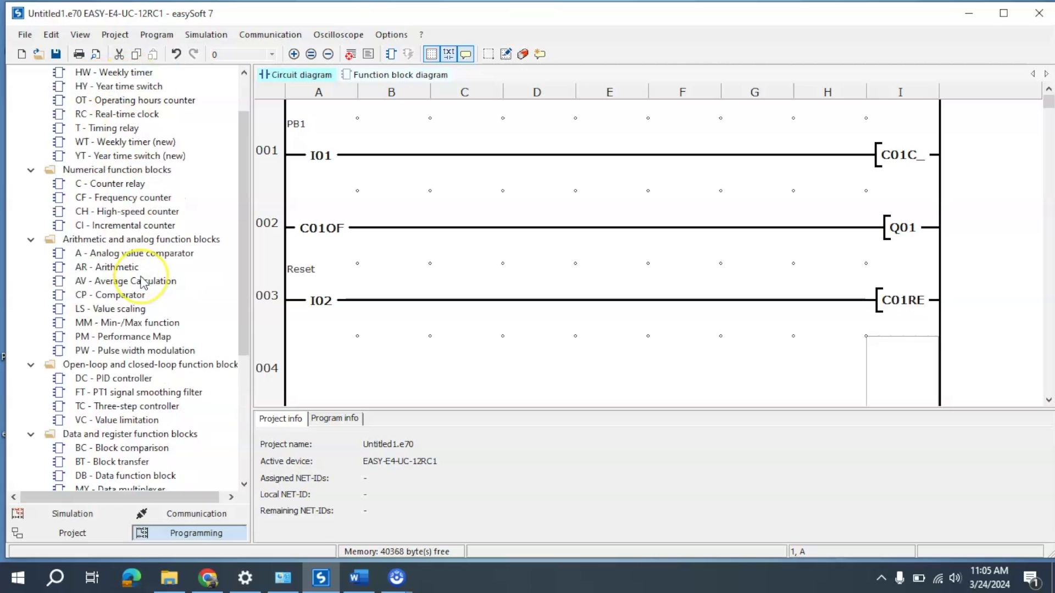
scroll(143, 280, down, 3)
scroll(144, 283, down, 2)
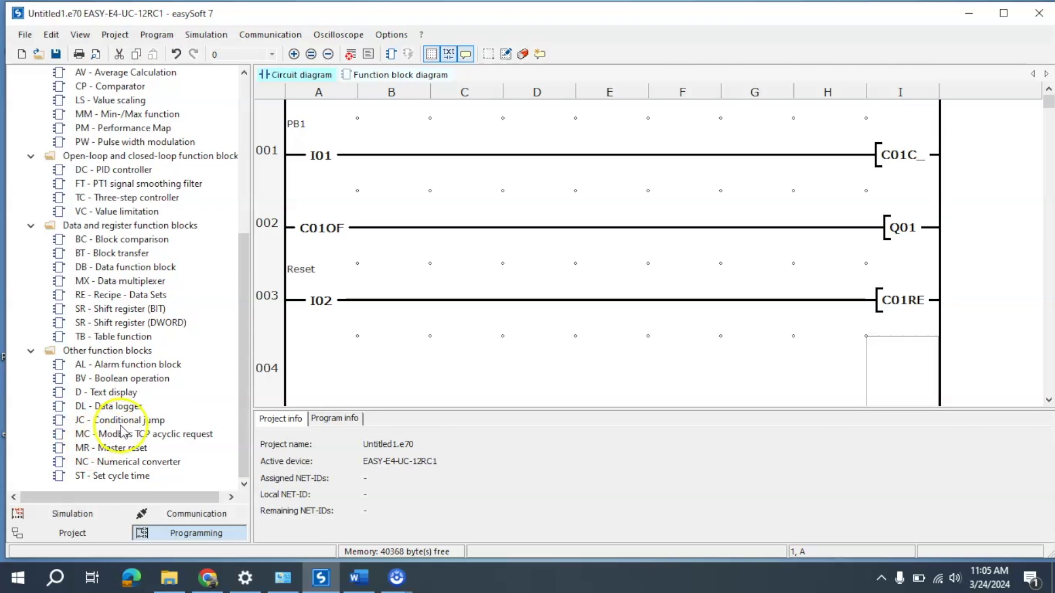
Step: Place a D - Text display coil at rung 004's end, wired from the left rail
click(115, 395)
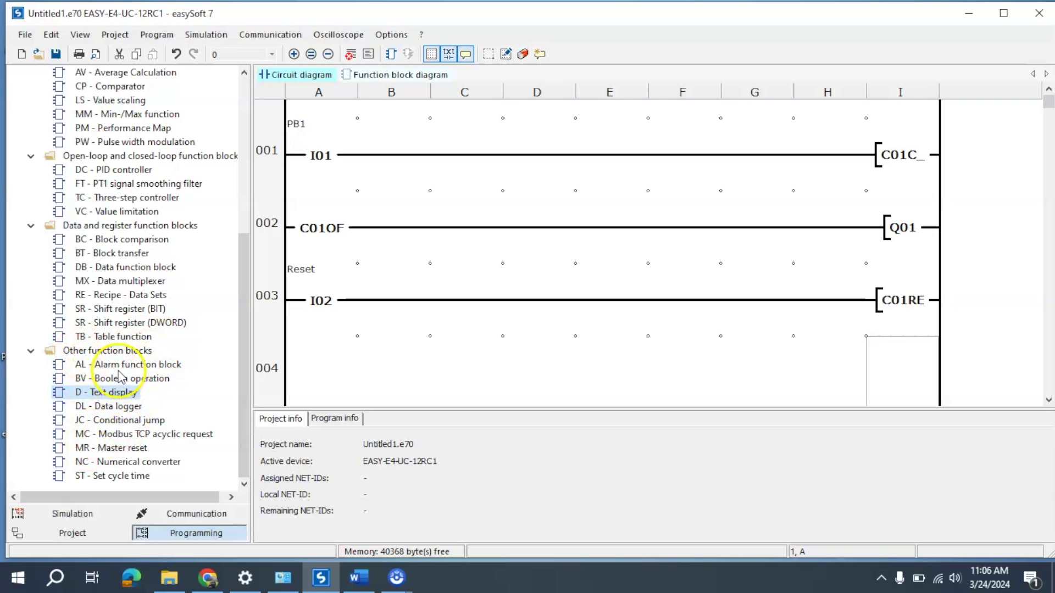
drag(81, 394, 894, 368)
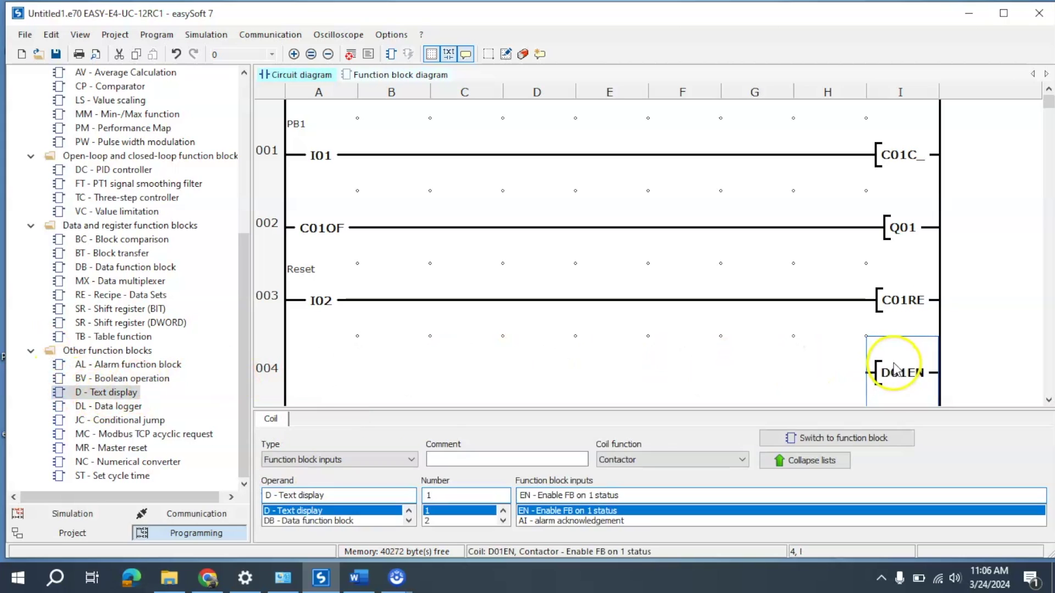
click(506, 53)
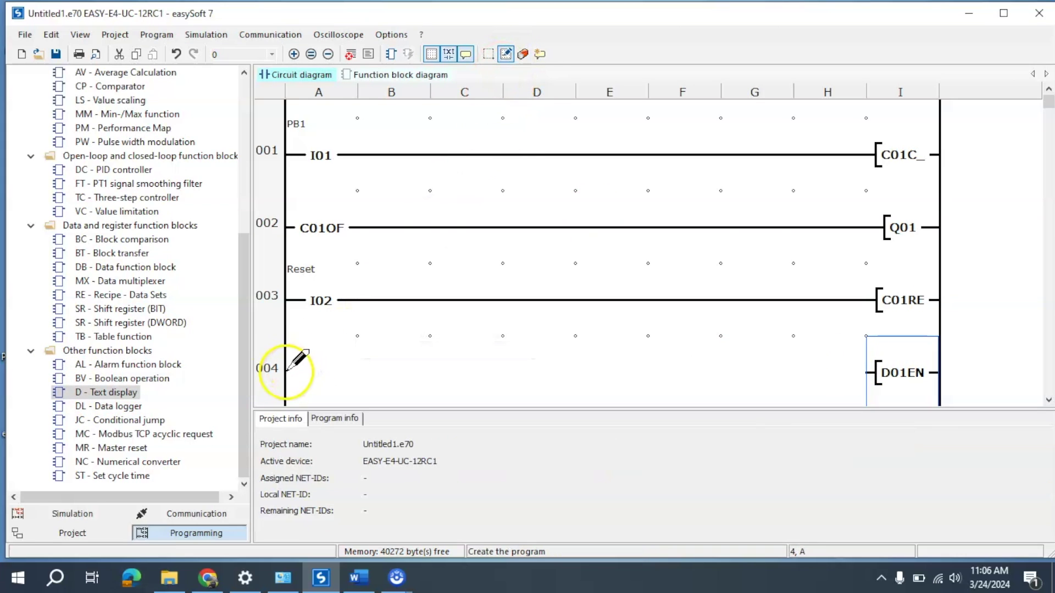
drag(296, 363, 865, 372)
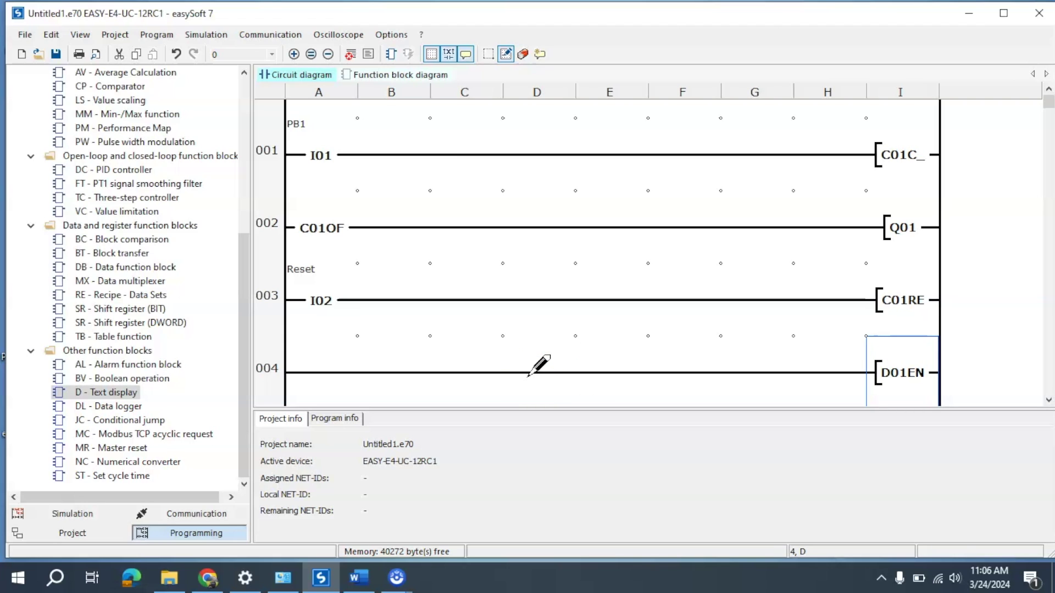
click(505, 53)
Step: Select the D01EN coil and enlarge its properties panel
click(1023, 409)
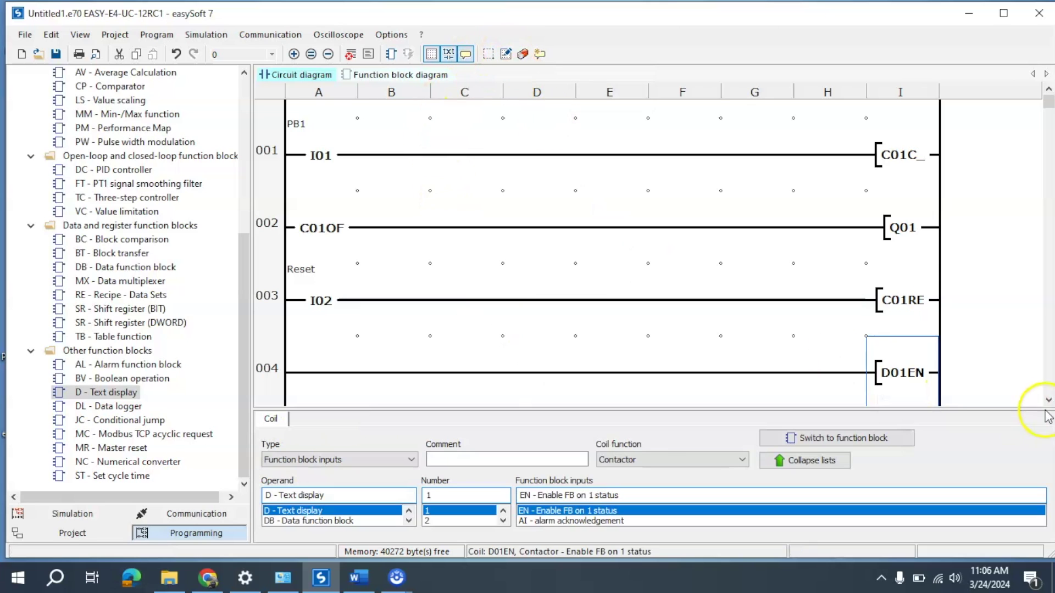
click(894, 382)
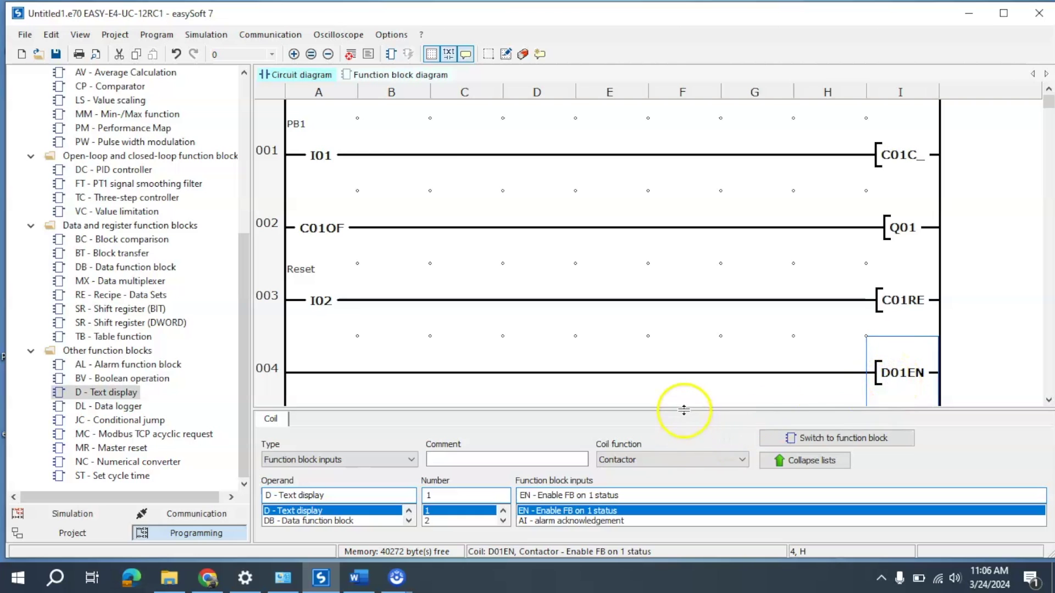
drag(683, 411, 683, 350)
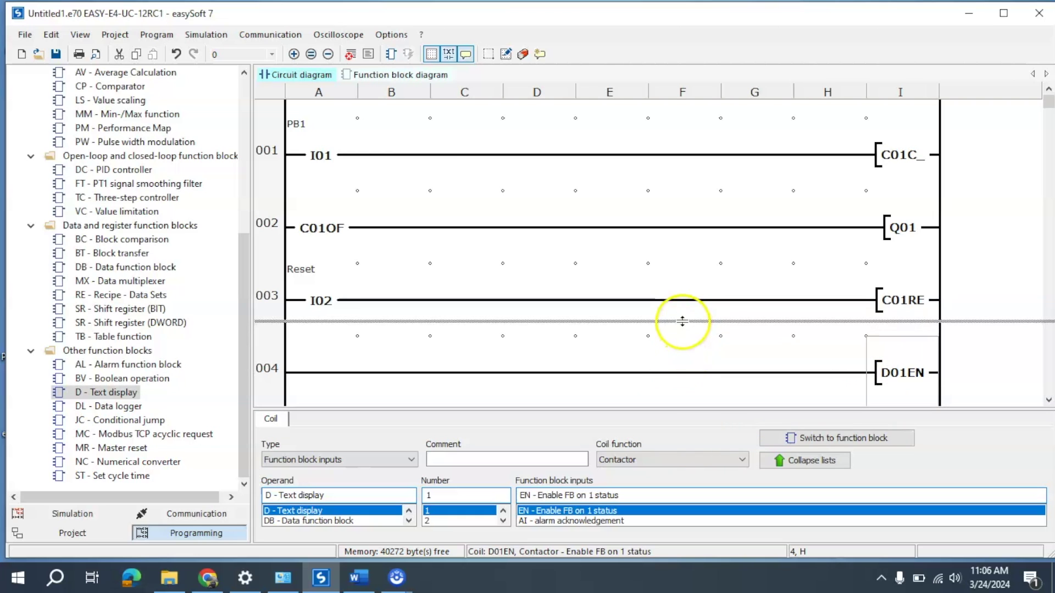
Step: Show D01 as a function block and launch its Text display editor
drag(683, 350, 690, 282)
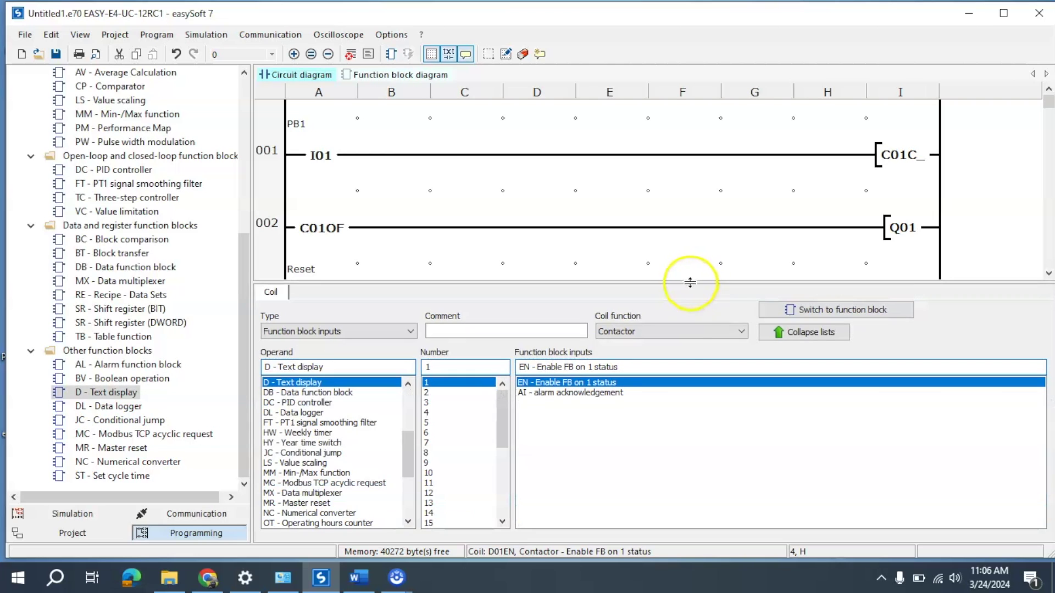
click(829, 310)
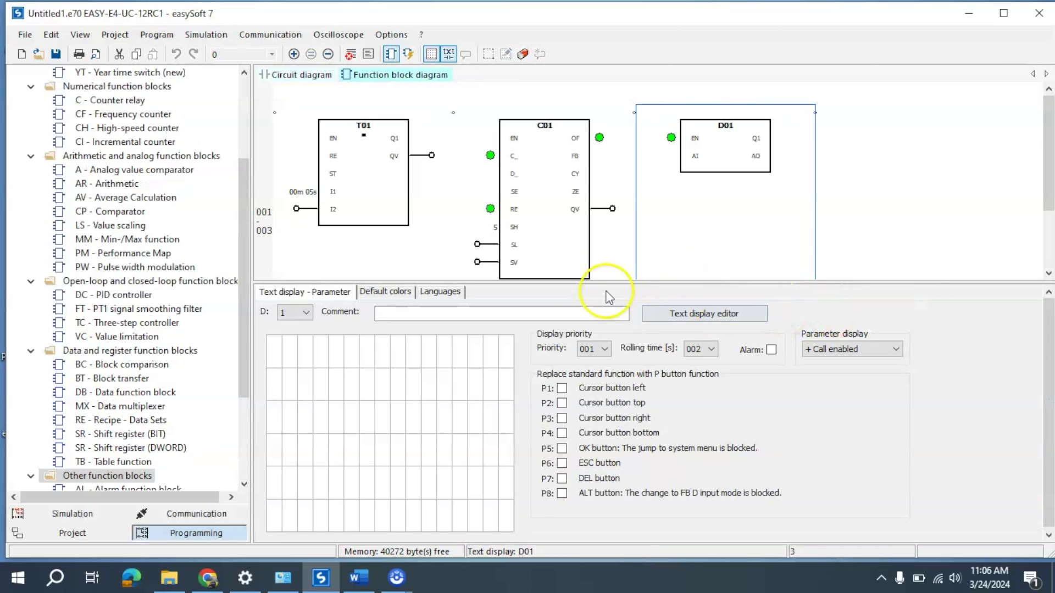
drag(596, 280, 686, 248)
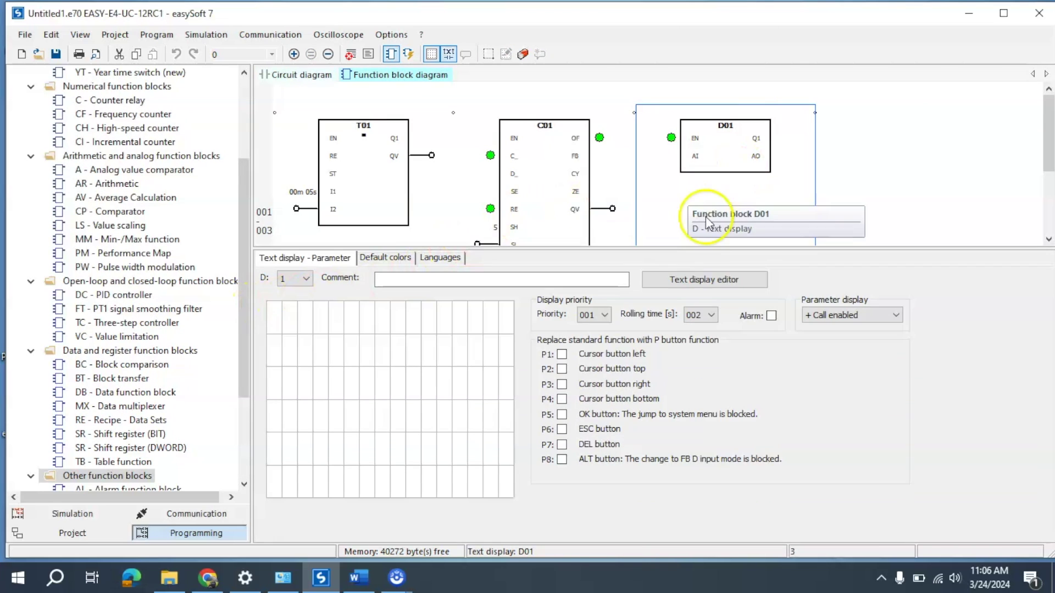
click(703, 281)
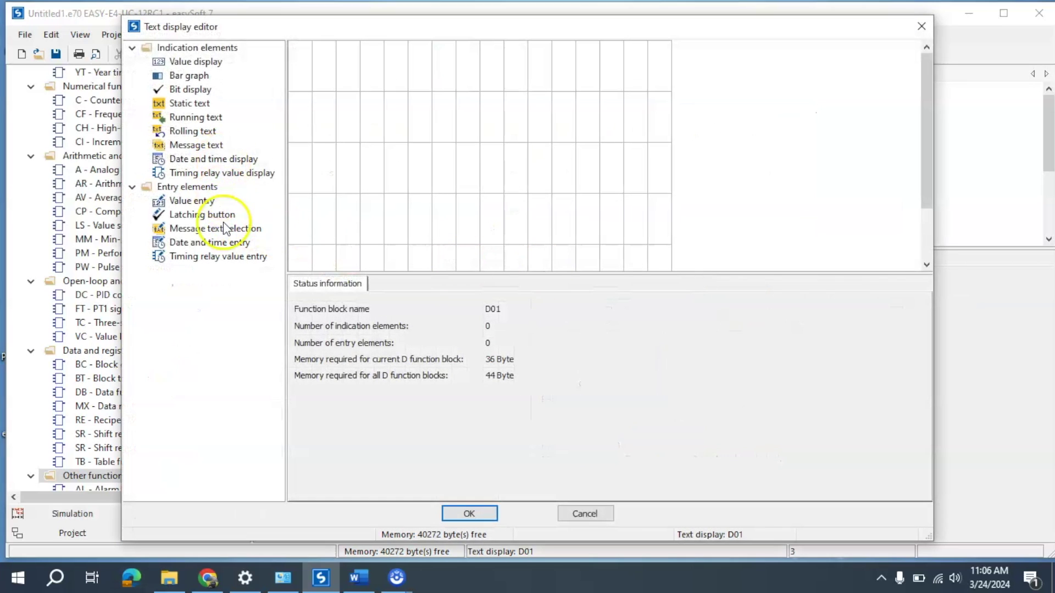
Step: Add a static text reading 'Total Count' on the top display line, widened to fit
click(185, 106)
drag(197, 105, 419, 78)
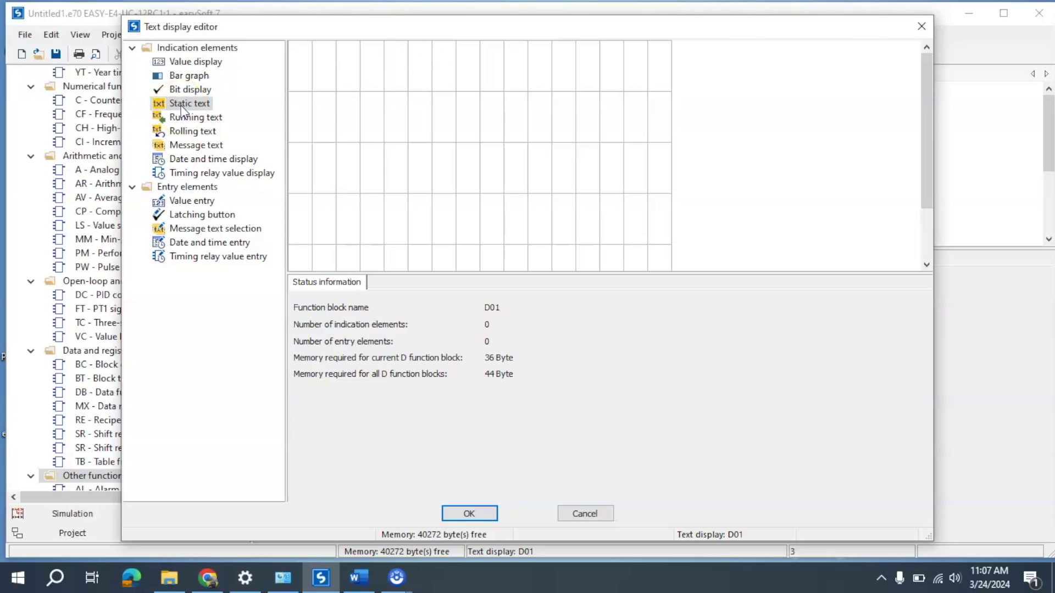
drag(183, 109, 384, 78)
click(441, 372)
text(Total Count)
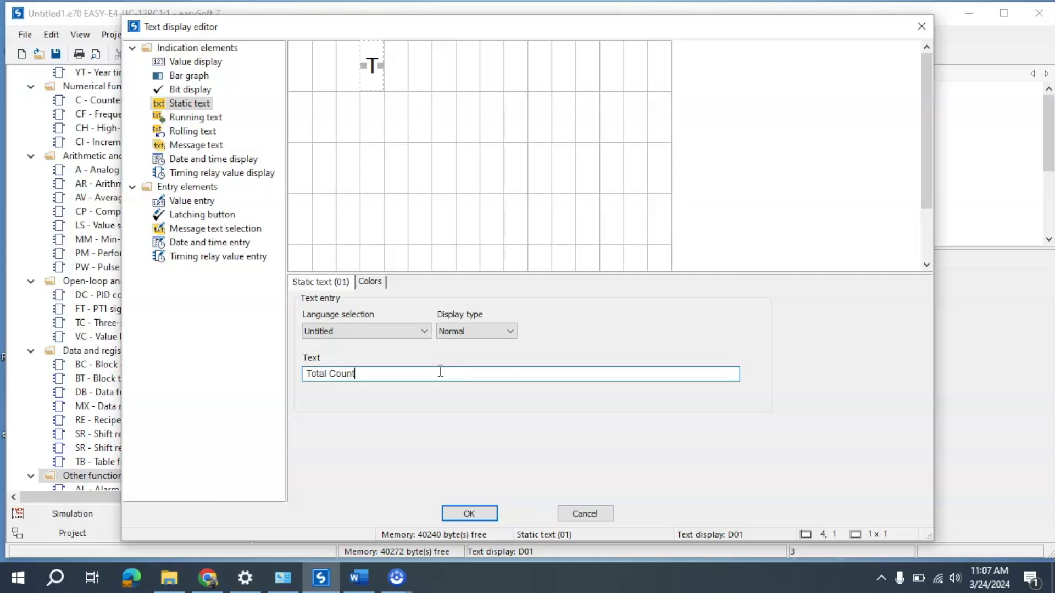
click(378, 65)
click(437, 372)
drag(381, 65, 649, 77)
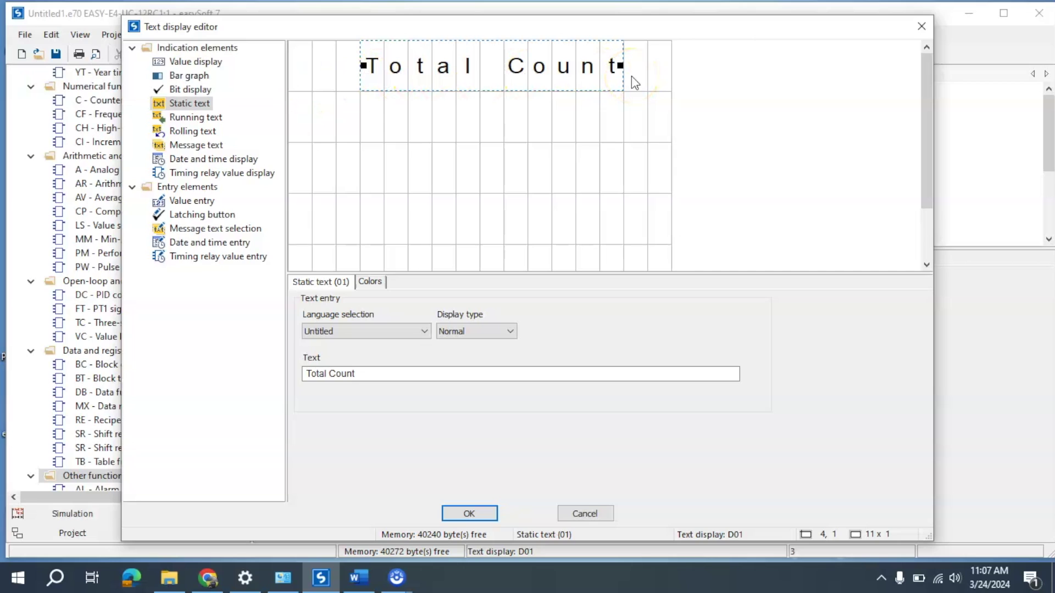
click(394, 130)
Step: Add a value display below Total Count linked to counter C01's QV output
click(188, 62)
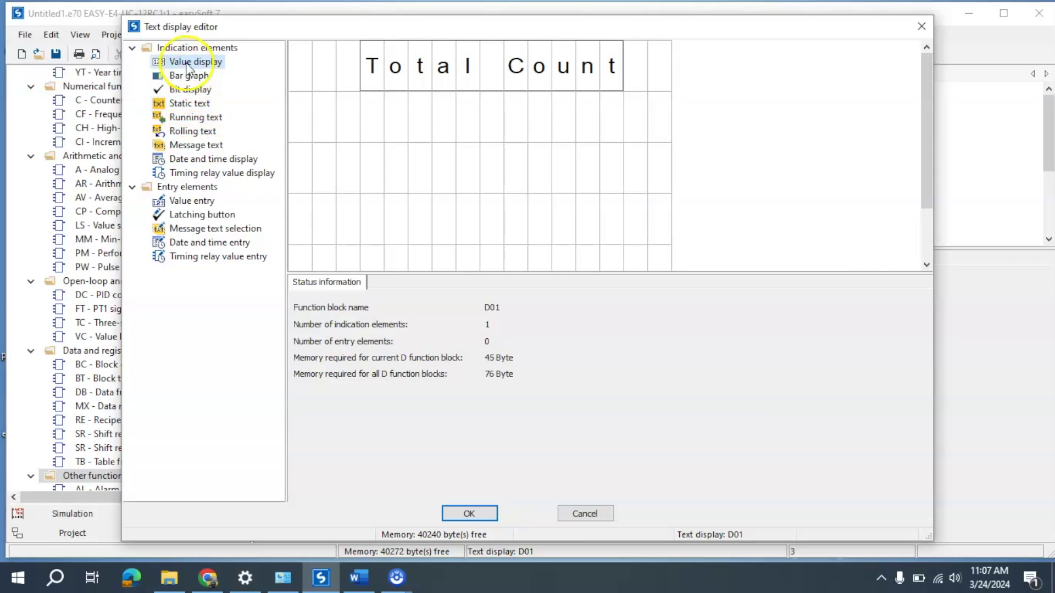
mouse_move(185, 64)
mouse_down()
mouse_move(431, 126)
mouse_move(414, 129)
mouse_up()
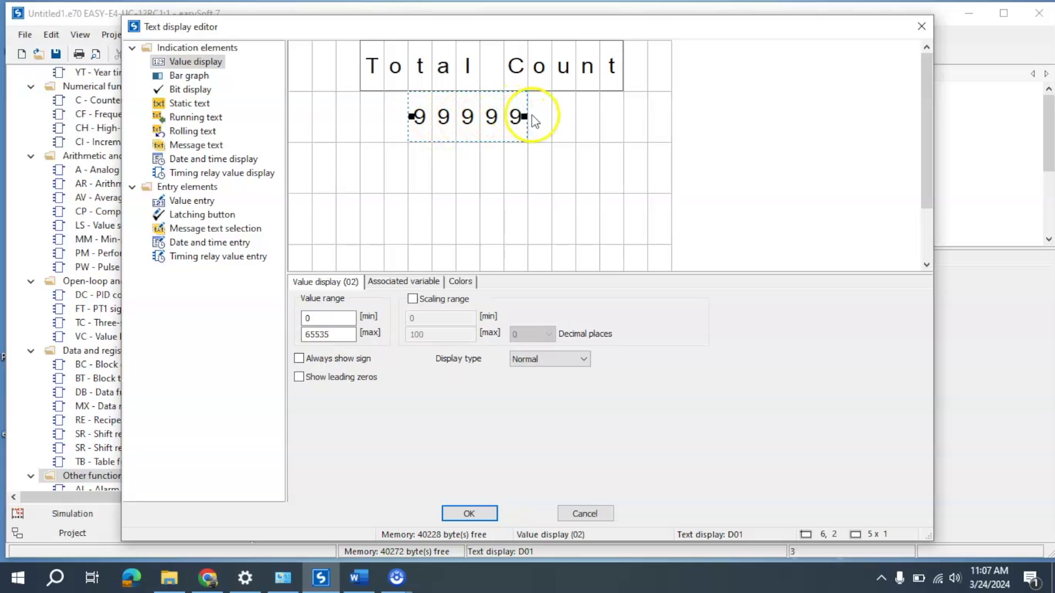
click(406, 282)
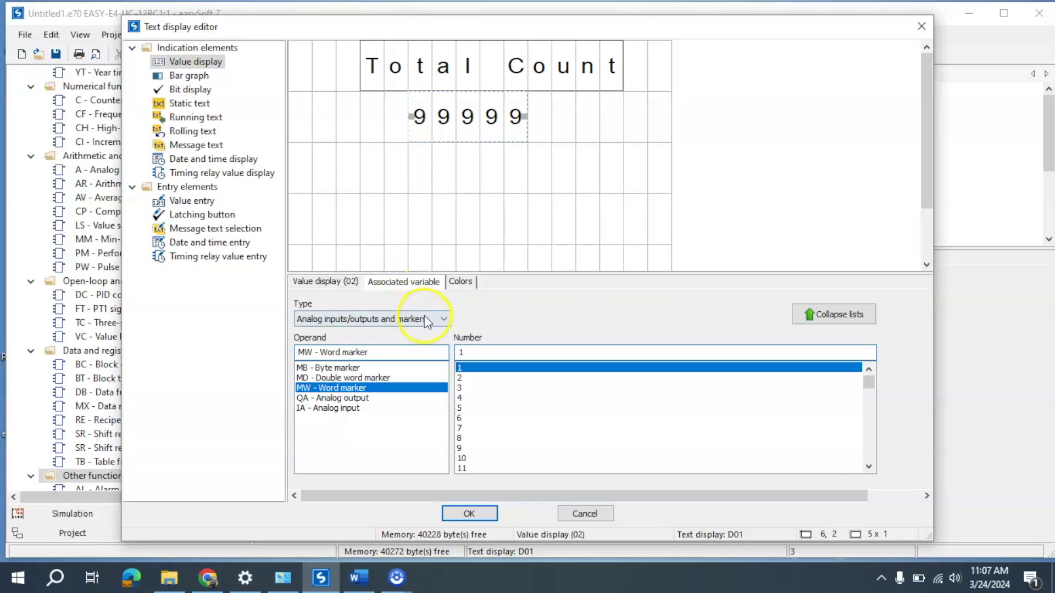
click(424, 318)
click(408, 335)
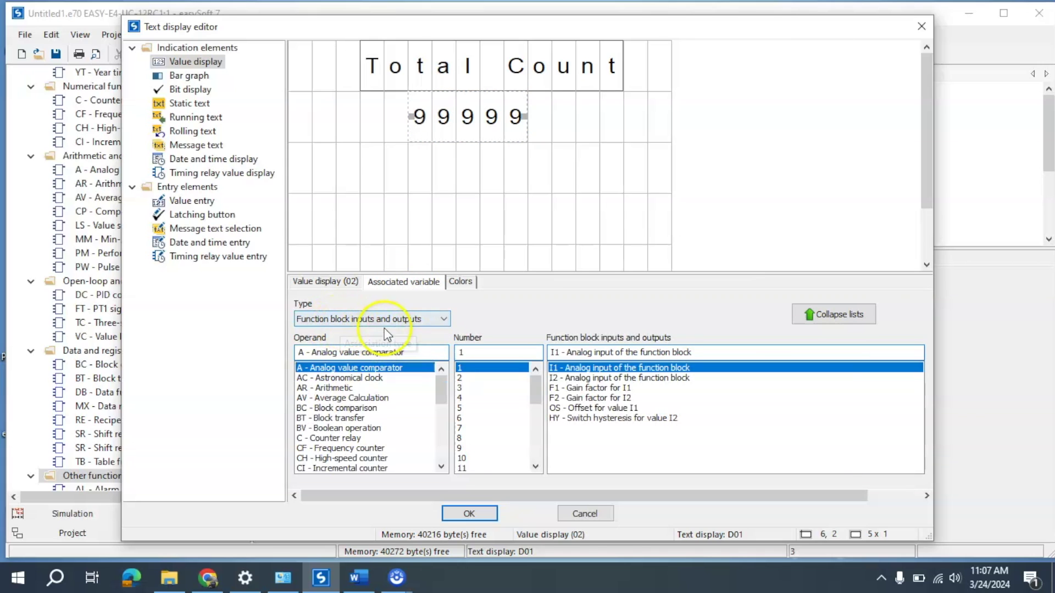
click(346, 438)
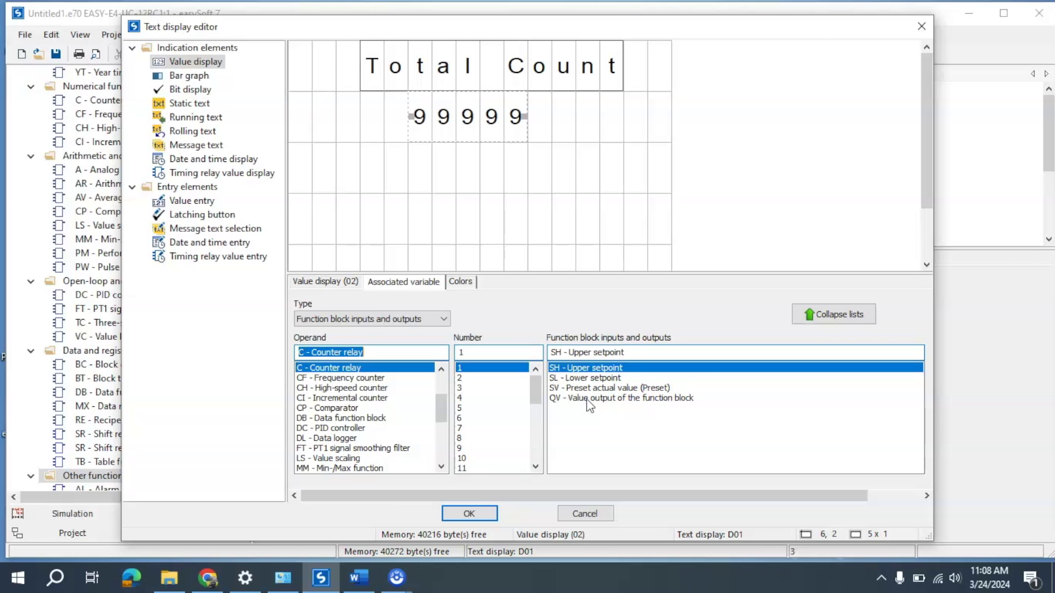
click(590, 400)
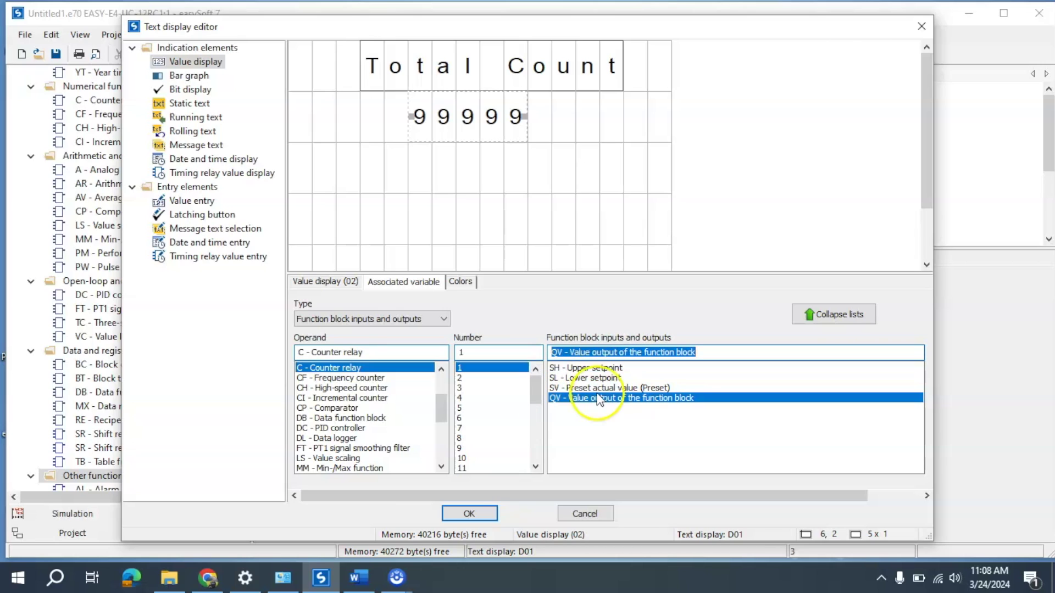
click(469, 513)
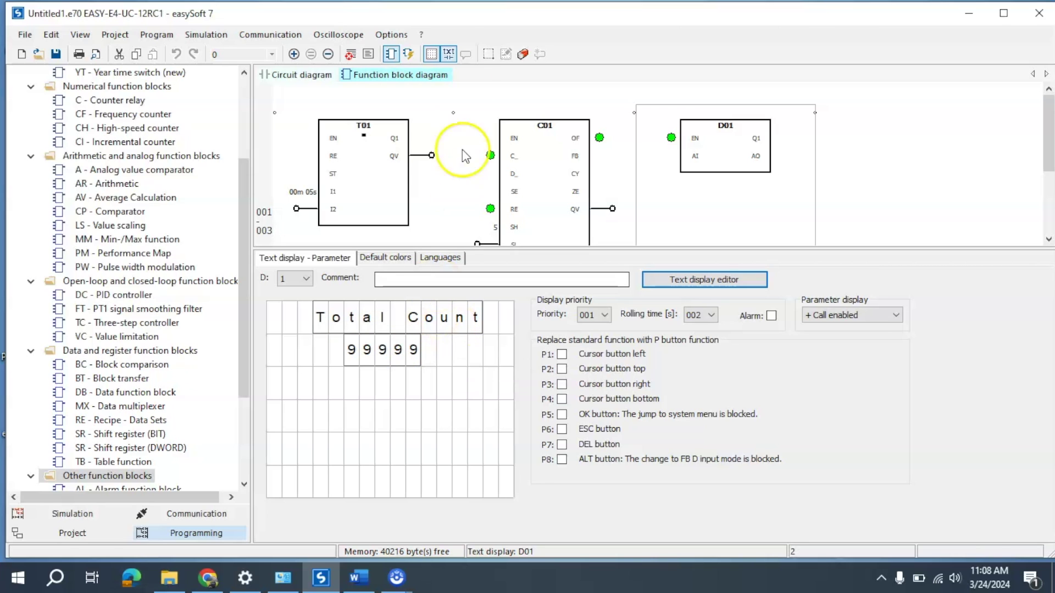
Step: Return to the circuit diagram and enlarge the diagram area
click(390, 54)
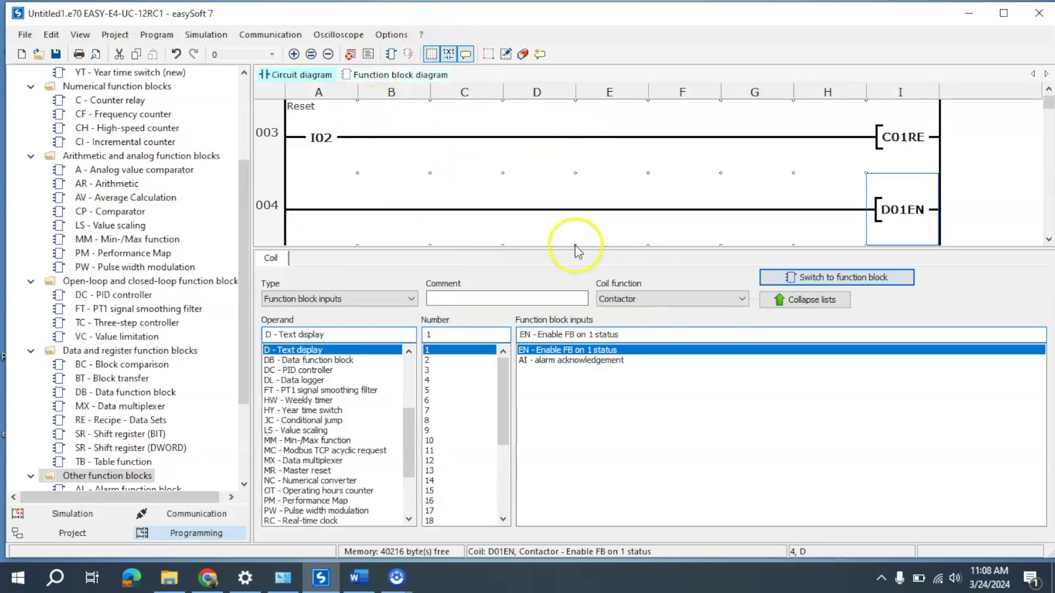
drag(572, 248, 570, 323)
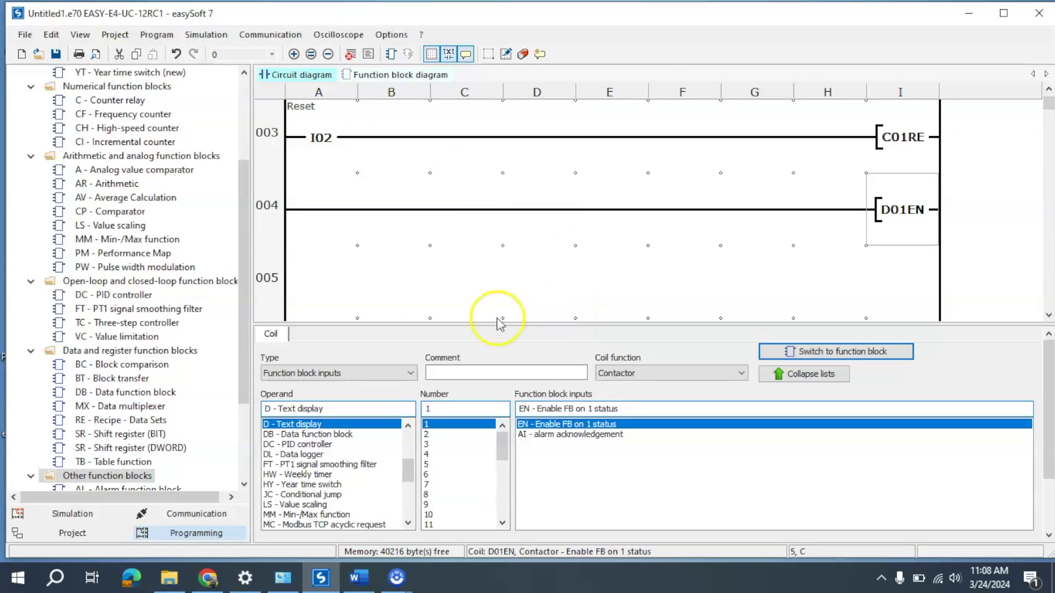
scroll(286, 275, up, 2)
Step: Enter simulation with the device display and buttons shown beside rung 001
click(103, 518)
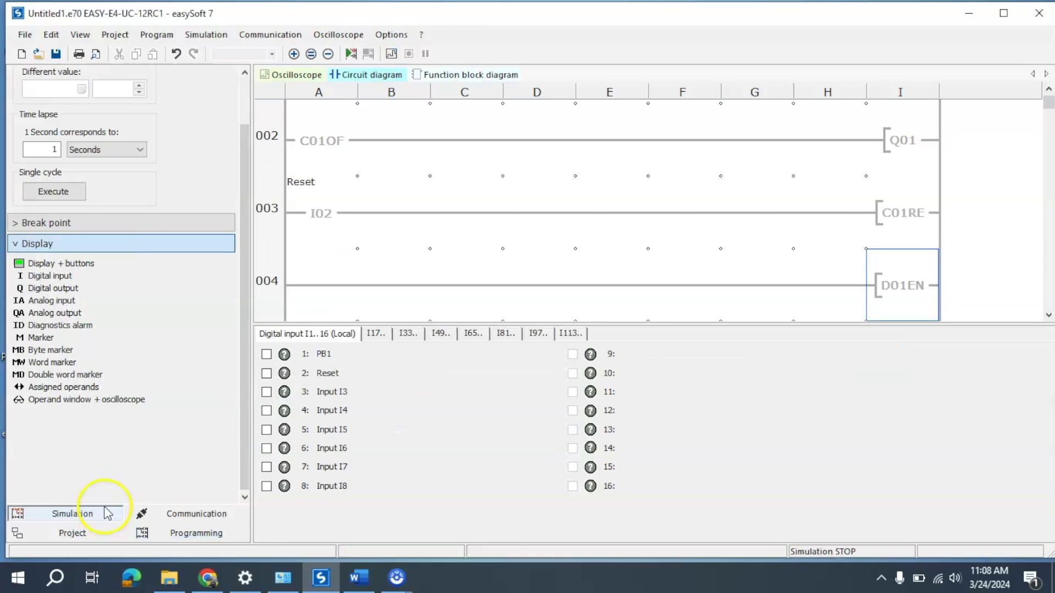
drag(601, 322, 600, 369)
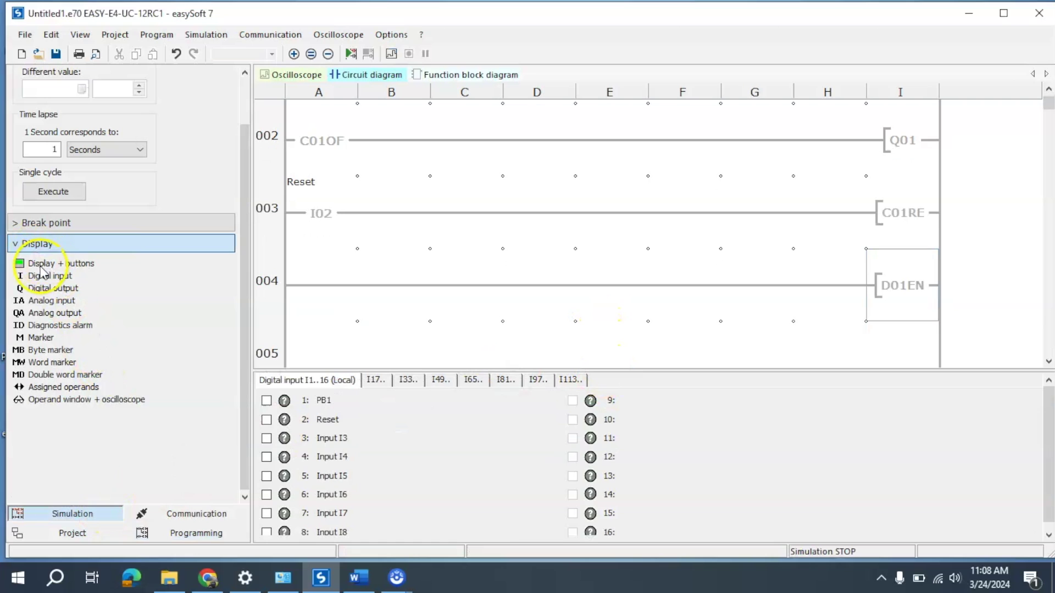
click(40, 266)
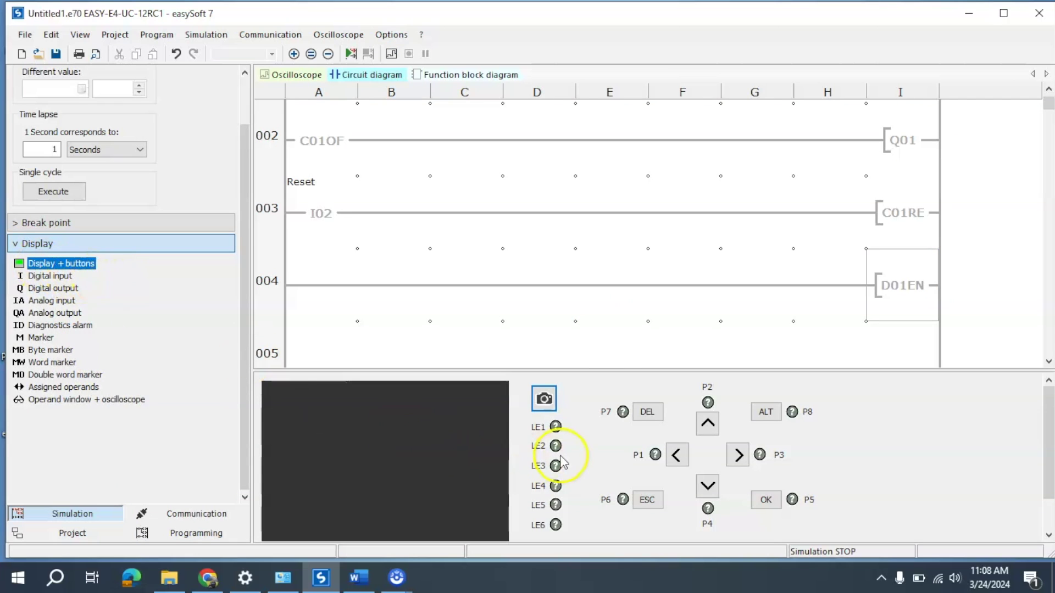
scroll(434, 240, up, 2)
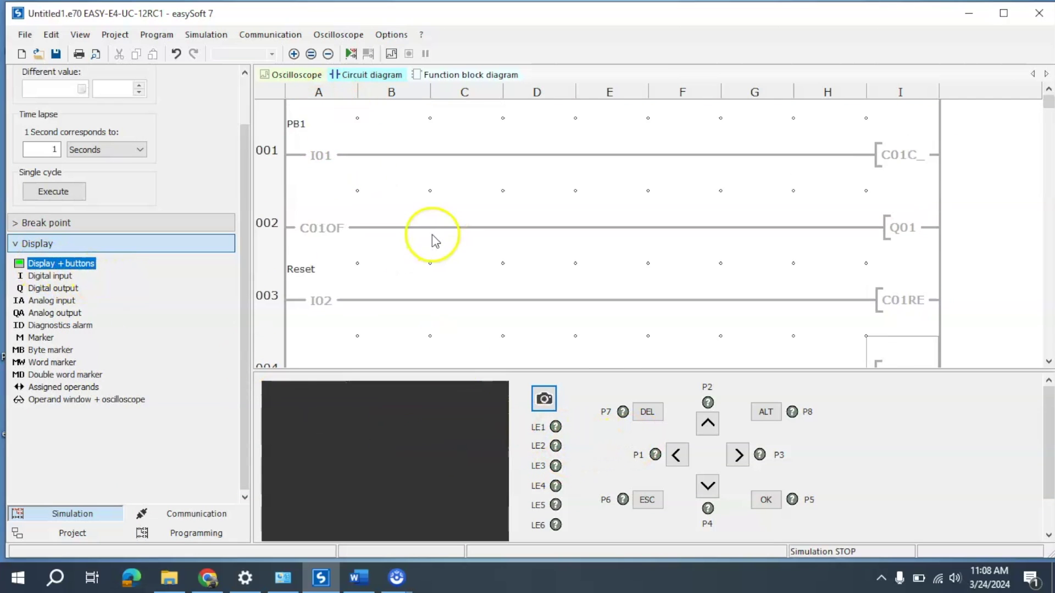
Step: Start the simulation and pulse input I01 twice to count to 2
click(350, 54)
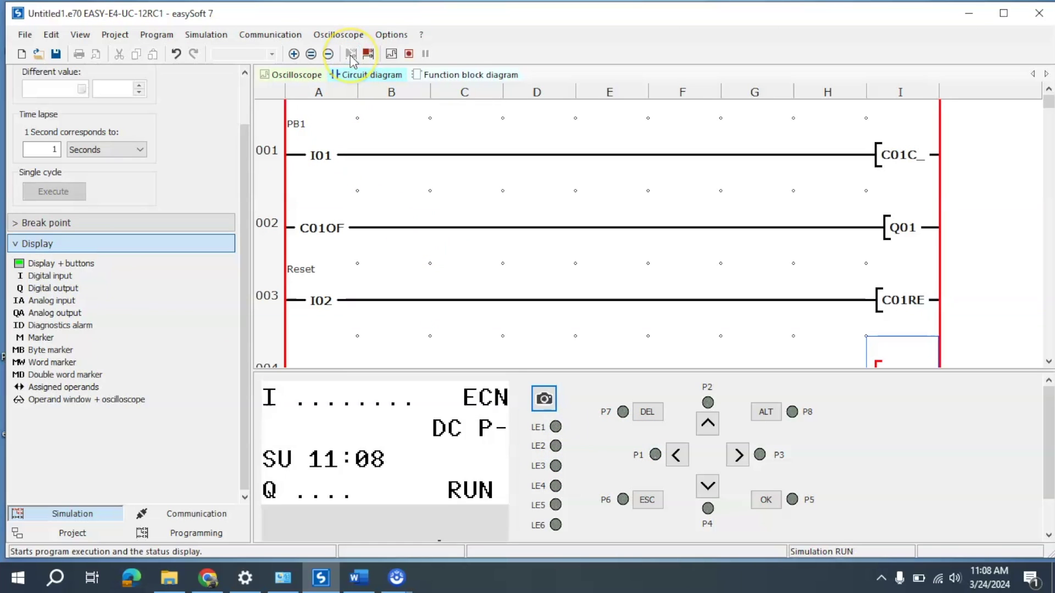
click(318, 160)
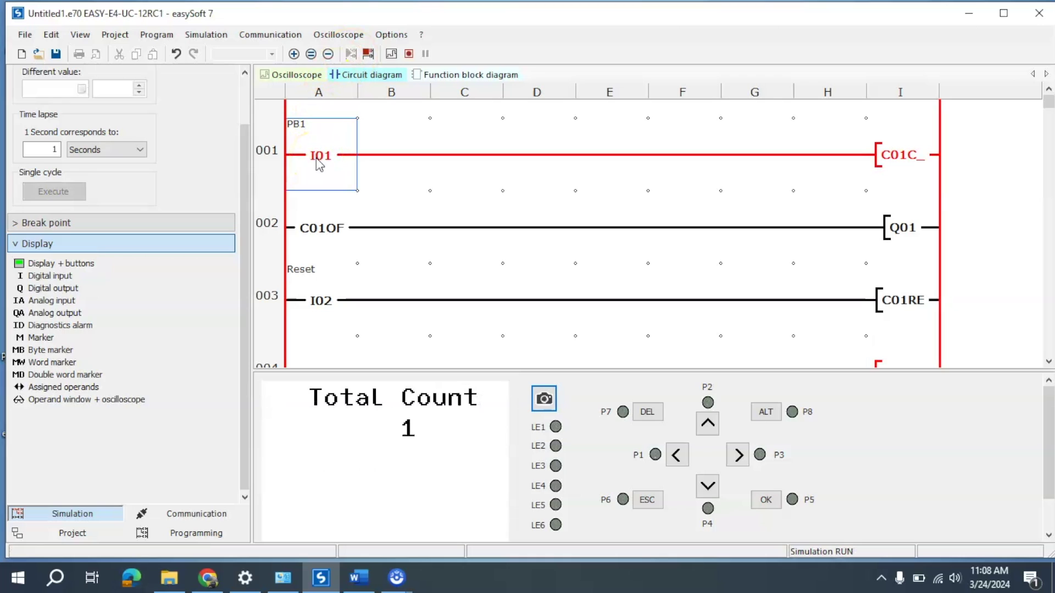
click(315, 164)
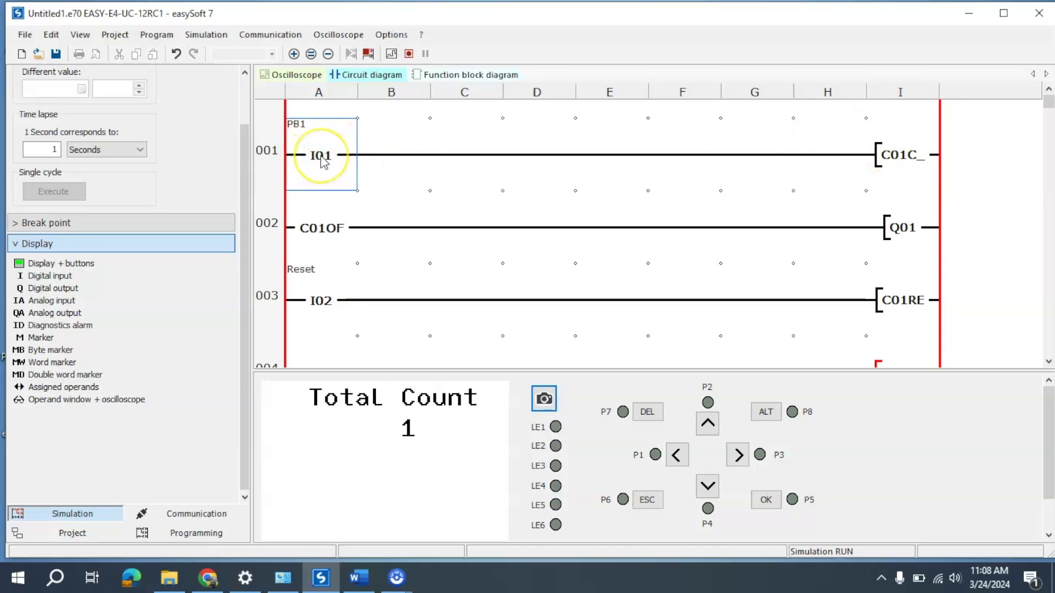
click(322, 163)
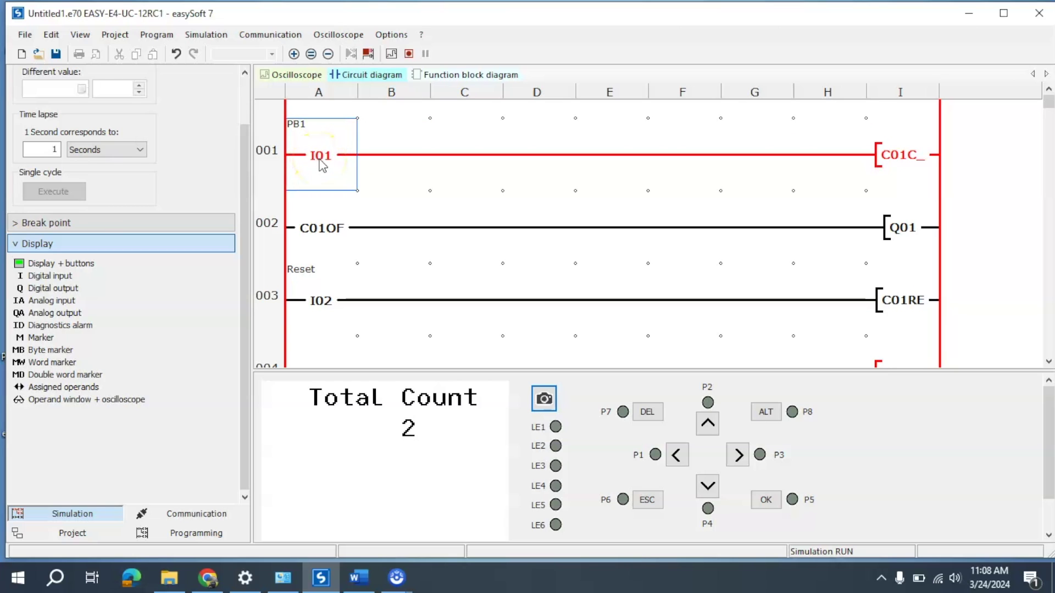
click(323, 163)
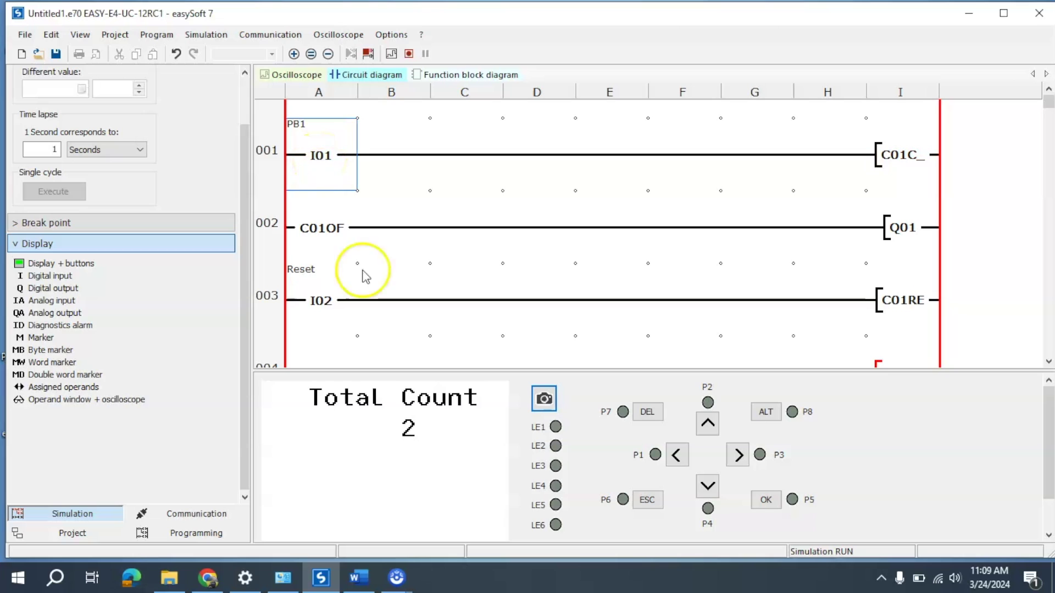
click(412, 433)
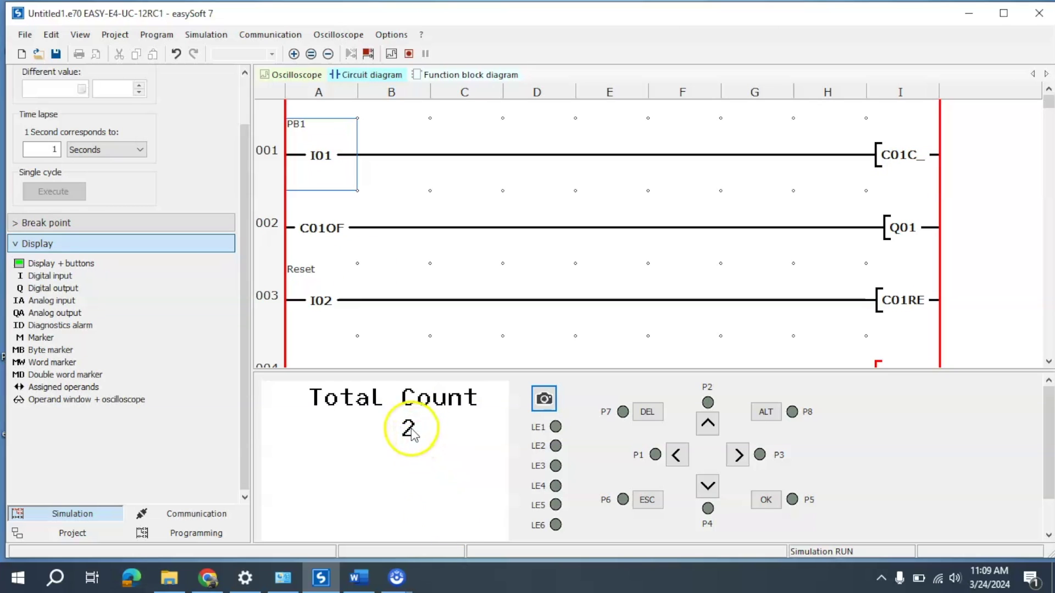
Step: Pulse I01 twice more to reach 'Total Count 4', revealing rung 004's energized D01EN coil
click(324, 165)
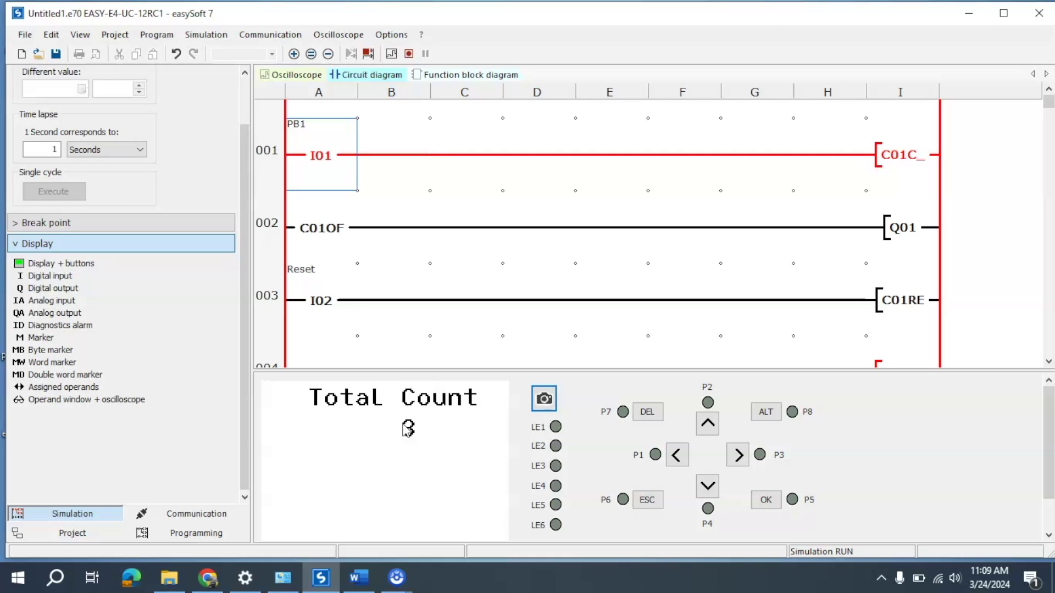
click(342, 158)
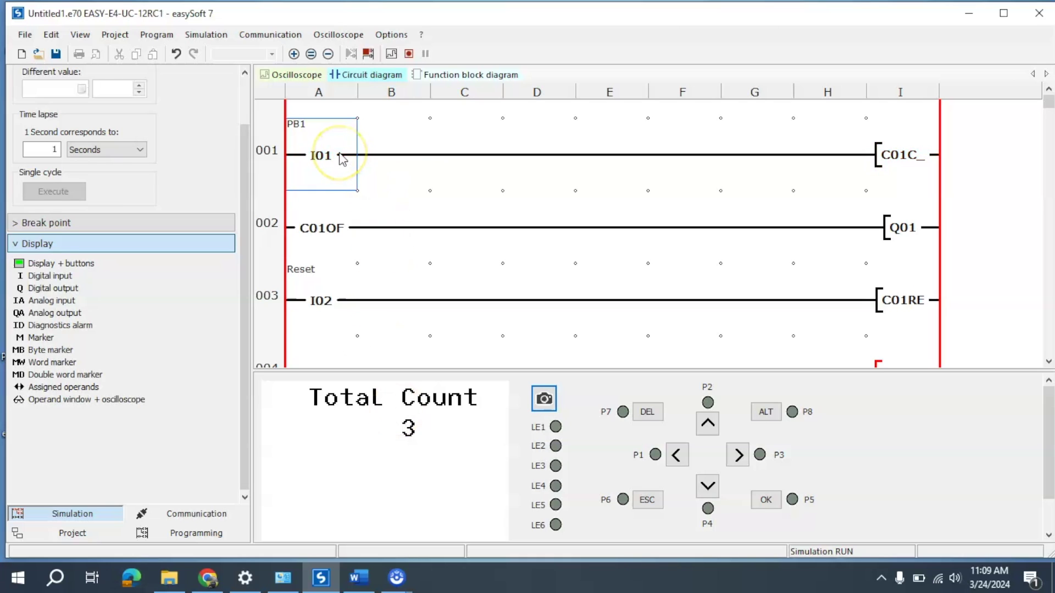
click(326, 164)
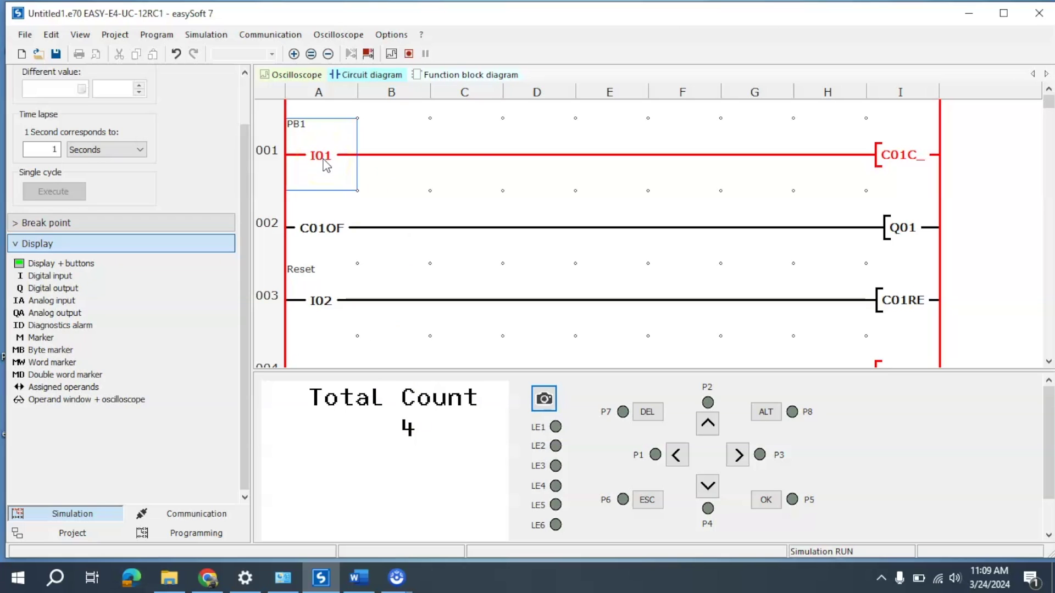
click(317, 162)
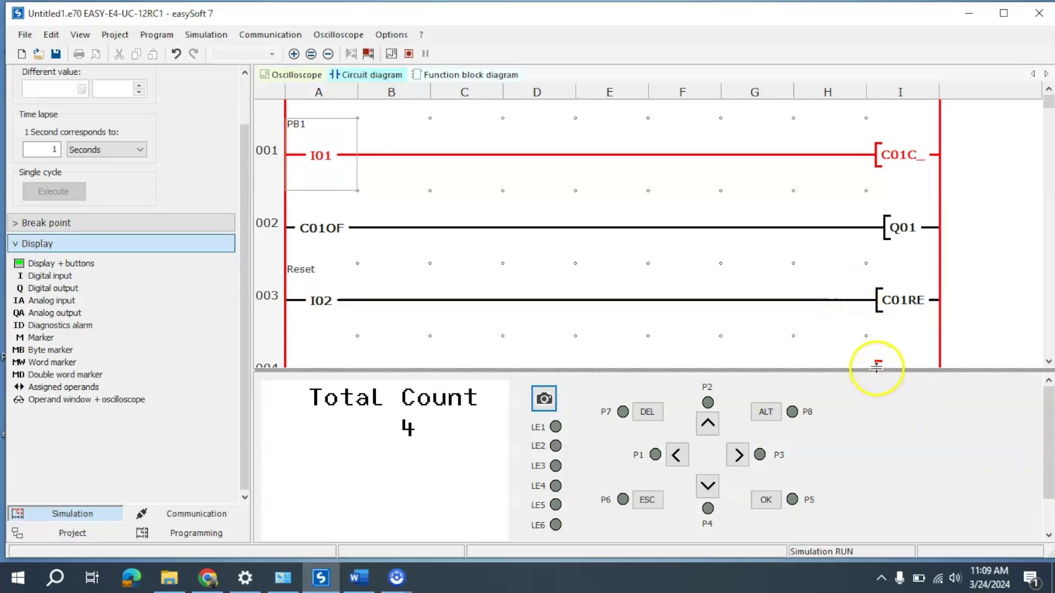
drag(878, 369, 886, 421)
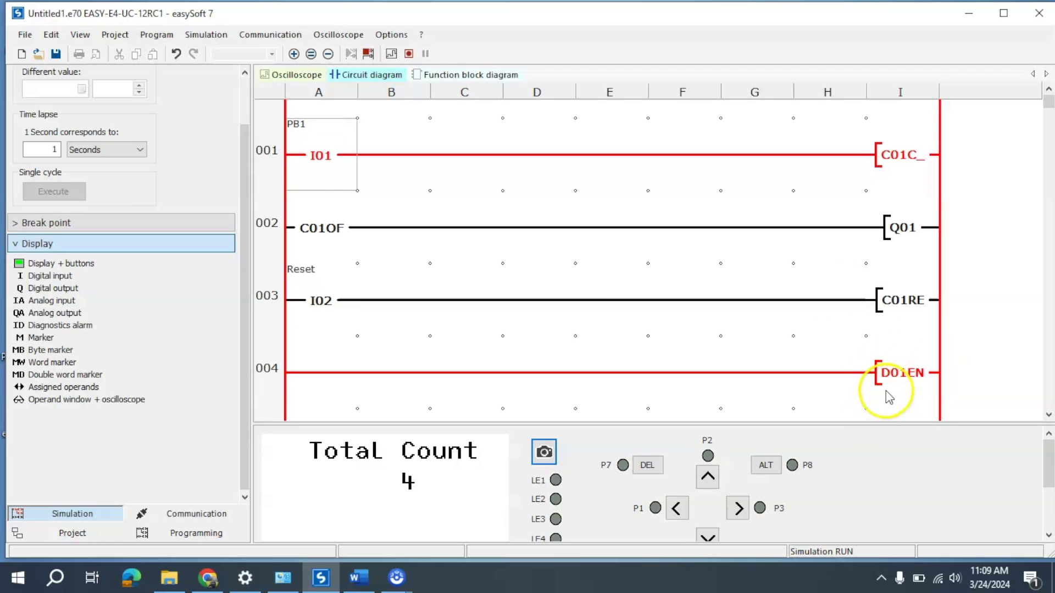
drag(598, 424, 598, 402)
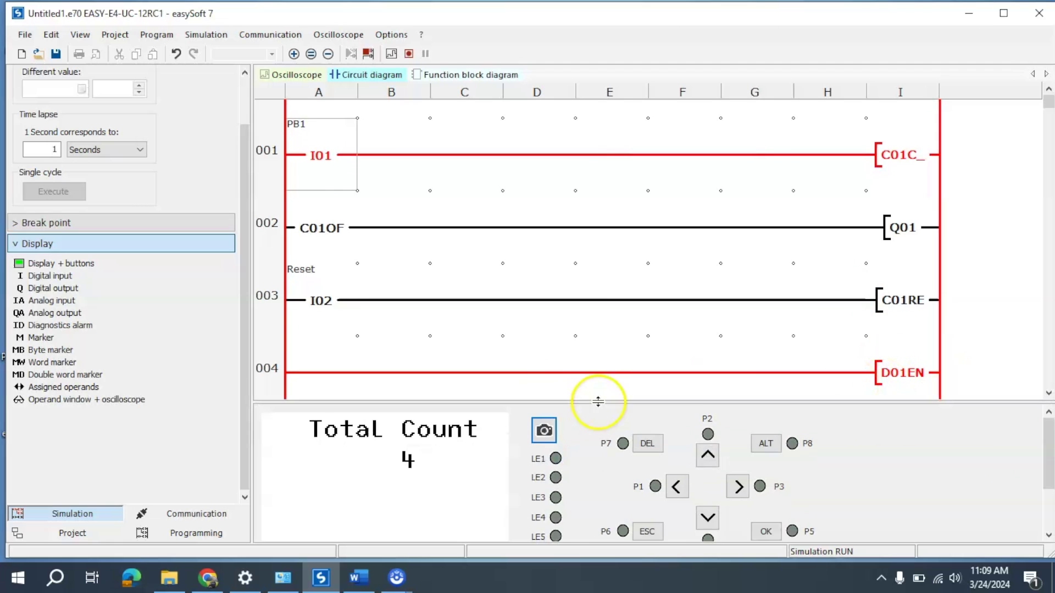